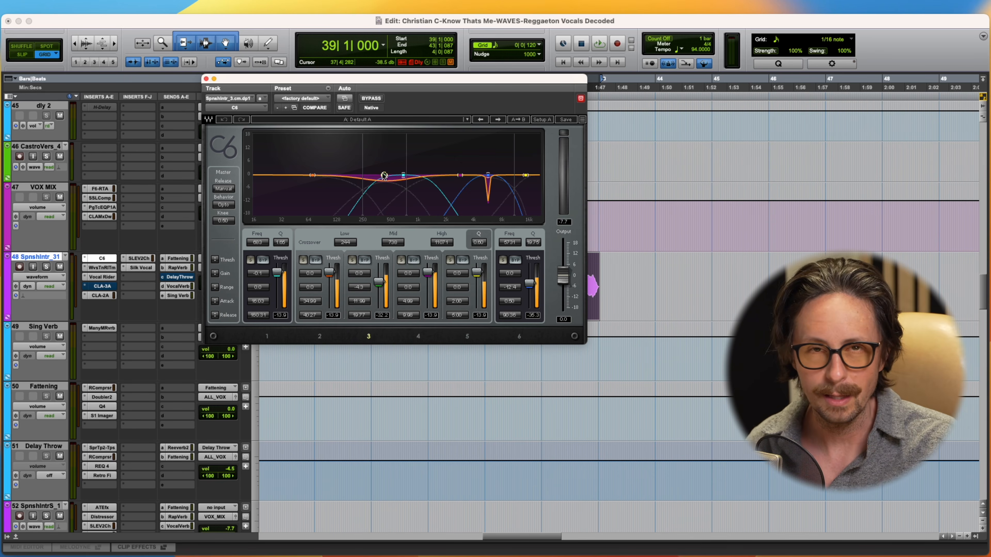
Play the Spanish intro vocal and audition the C6's sixth band on its own
key("space")
left_click(503, 260)
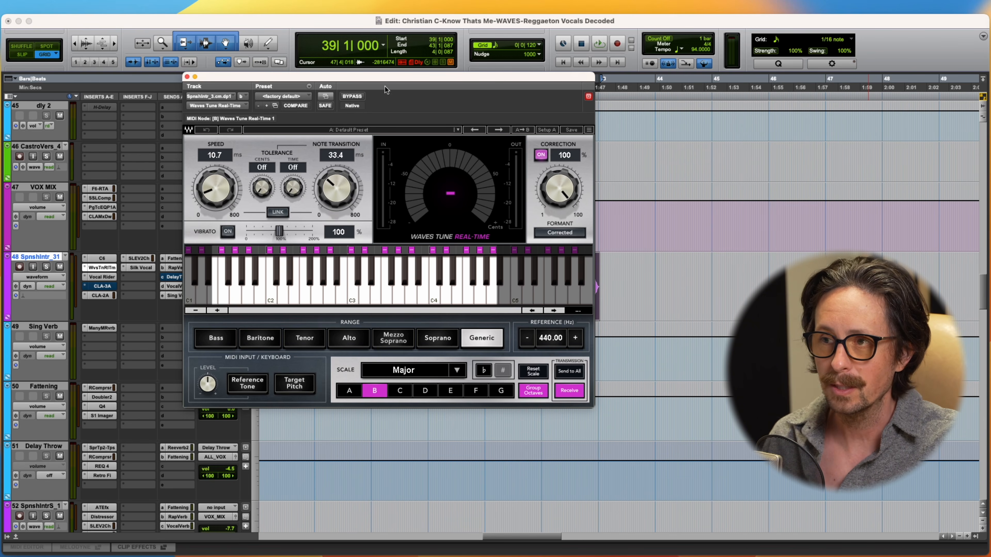
Compare the playing vocal with Waves Tune Real-Time bypassed and active, and try a lower Note Transition setting
key("space")
left_click(351, 97)
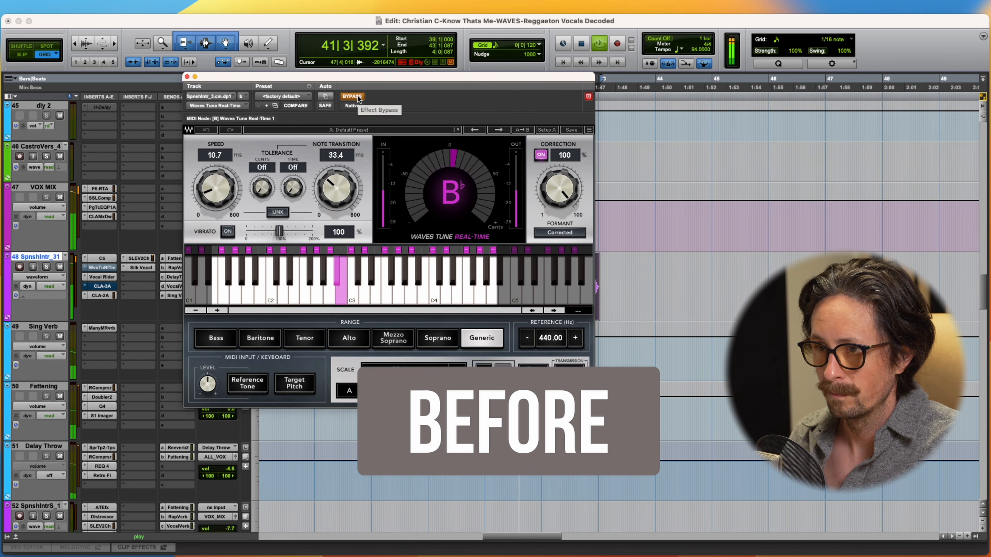
left_click(352, 96)
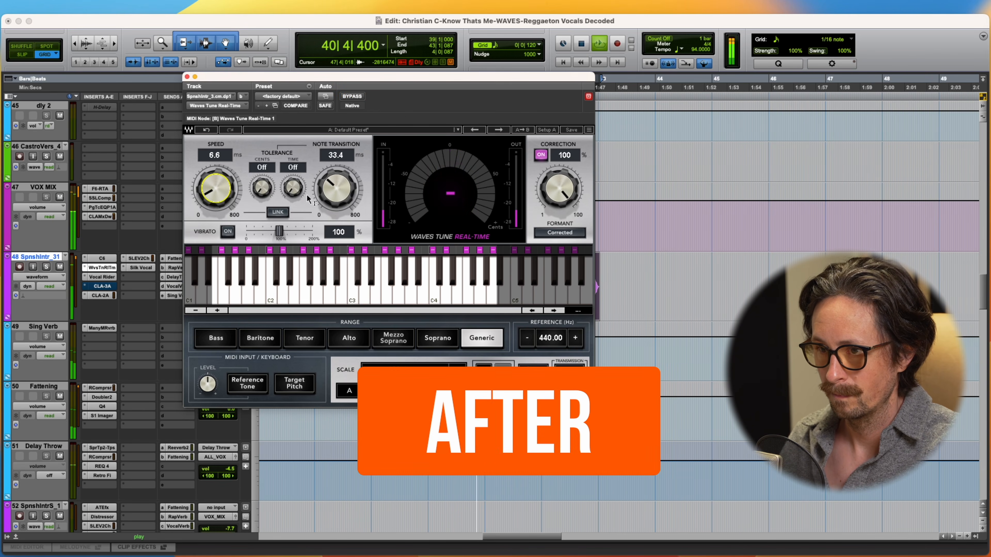
left_click_drag(340, 204, 337, 221)
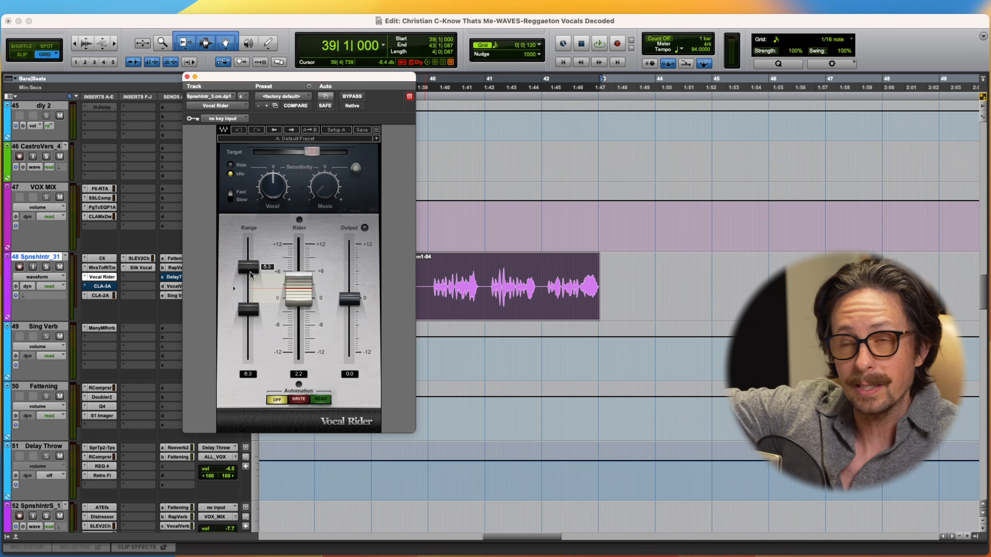
Review the Vocal Rider target, and compare the CLA-2A and CLA-3A compressor settings on the Spanish intro track
mouse_move(312, 154)
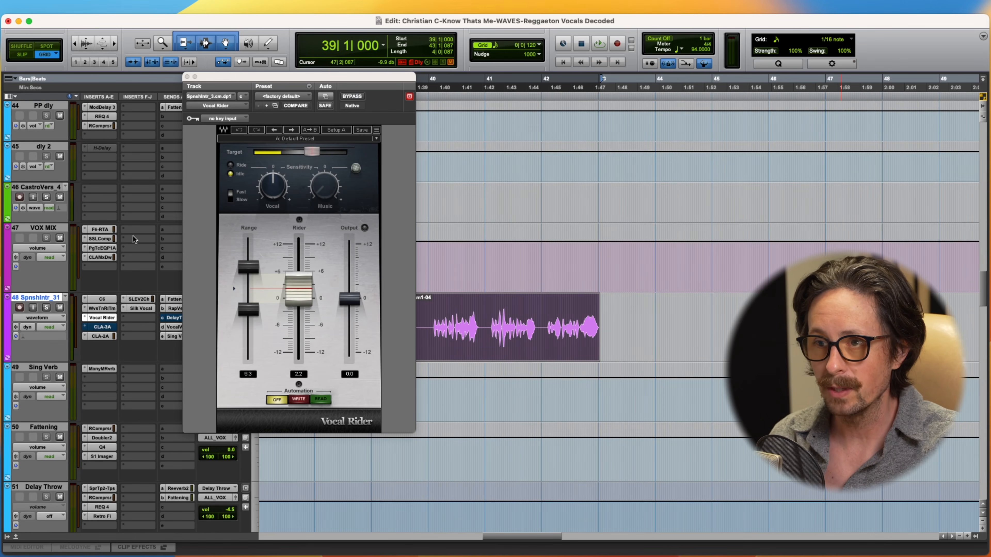
left_click(102, 336)
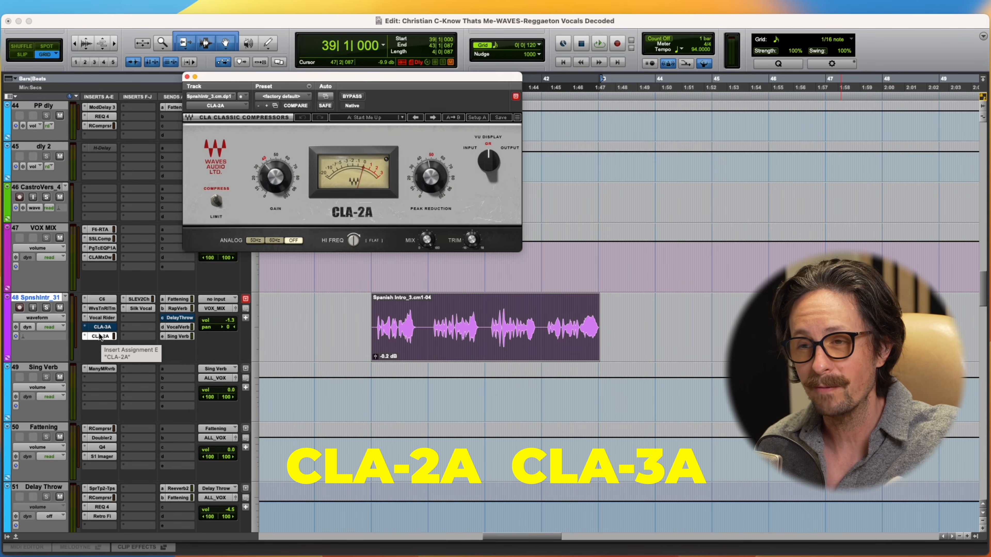
left_click(102, 327)
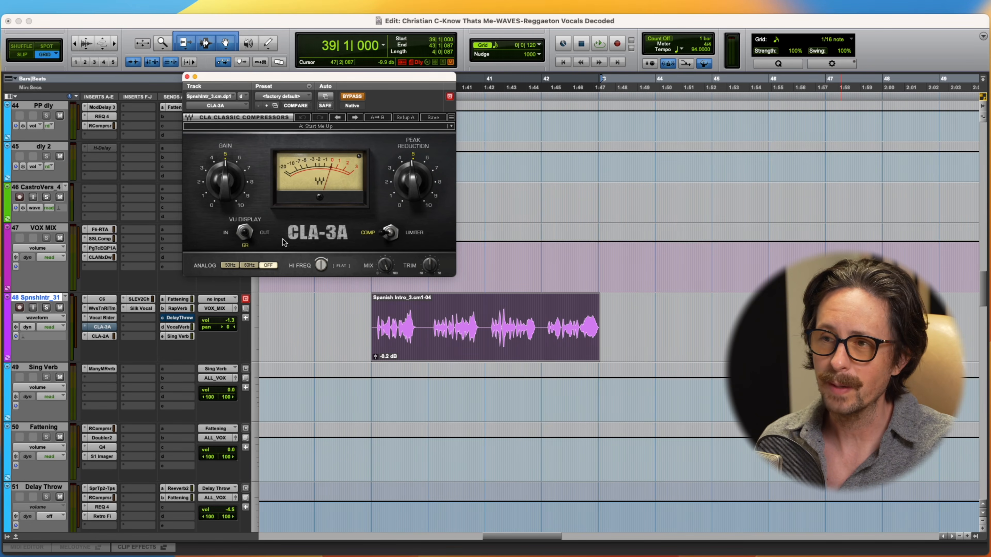
left_click(105, 336)
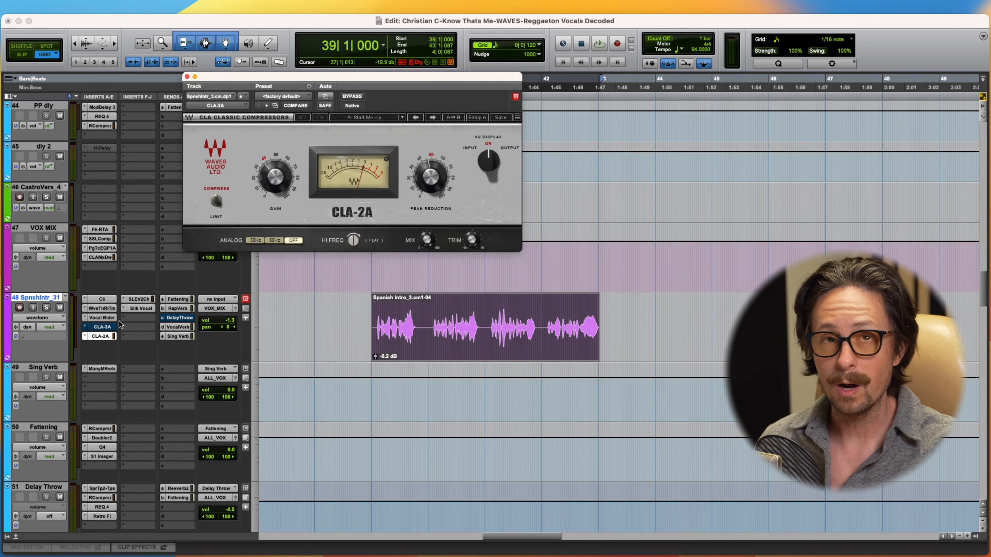
left_click(106, 327)
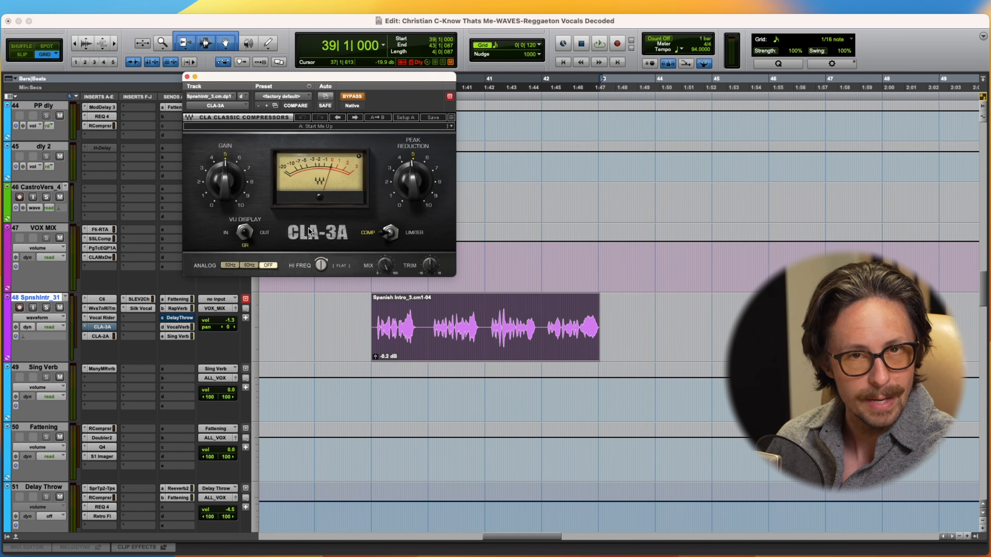
Activate the CLA-3A and bypass the CLA-2A on the Spanish intro track, and play the vocal through it
left_click(103, 330, "super")
left_click(104, 336, "super")
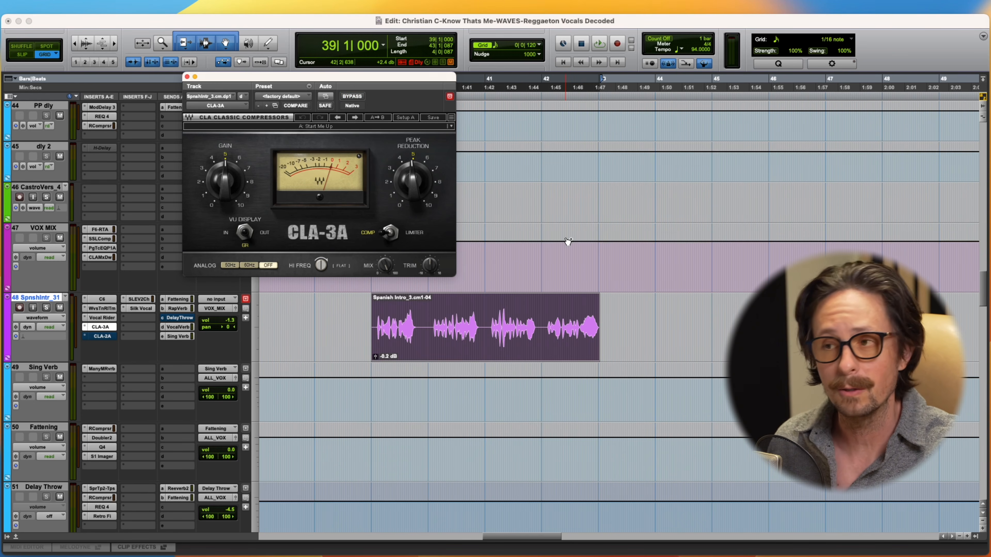
key("space")
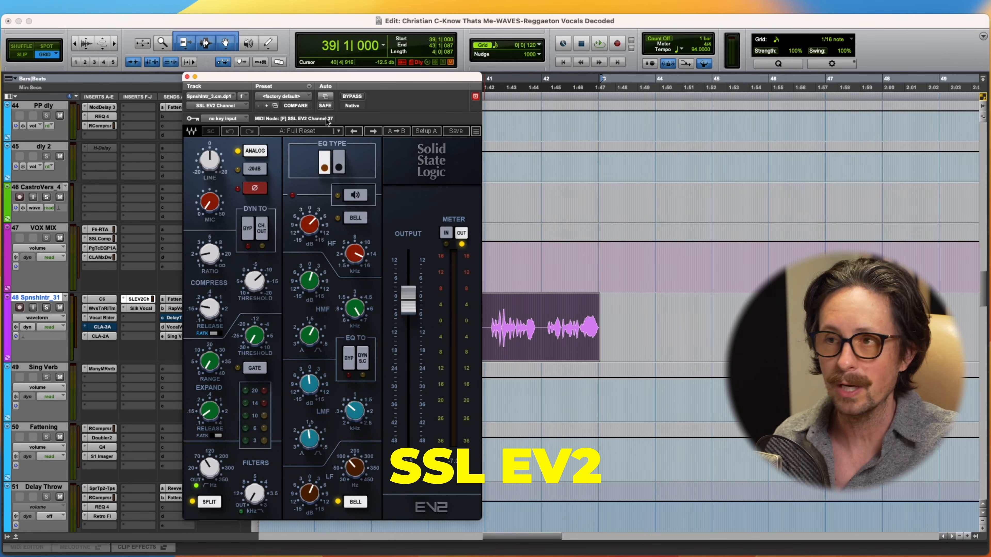
Audition the SSL EV2's Mic gain on the playing vocal by raising it, and return it to 0.0
left_click_drag(332, 78, 309, 66)
mouse_move(191, 193)
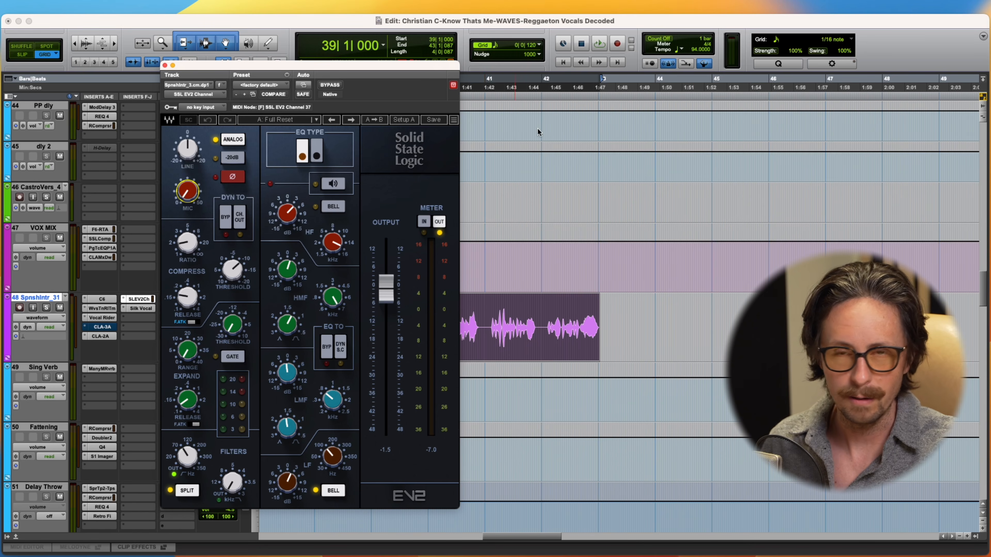
key("space")
left_click_drag(187, 190, 187, 200)
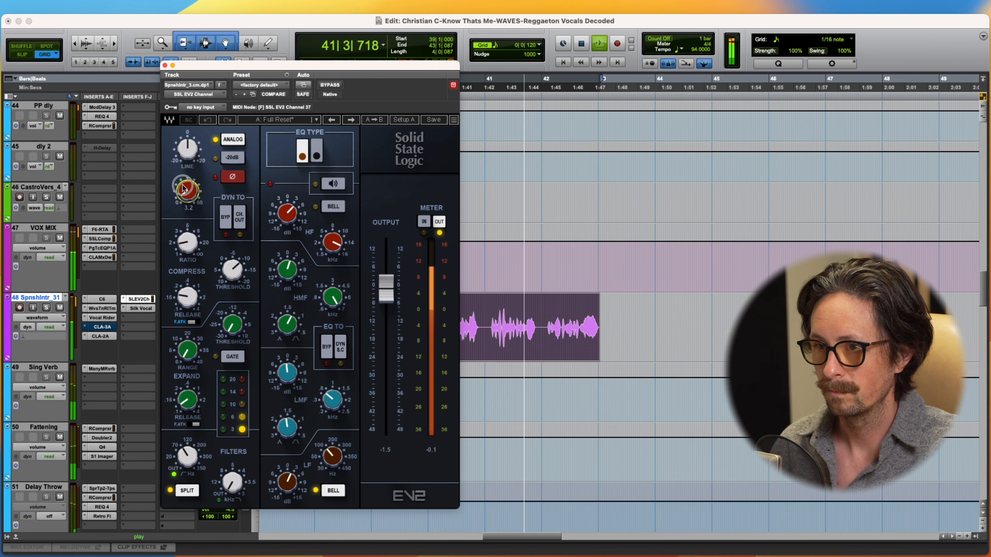
mouse_move(189, 192)
left_mouse_down()
mouse_move(193, 199)
mouse_move(188, 190)
left_mouse_up()
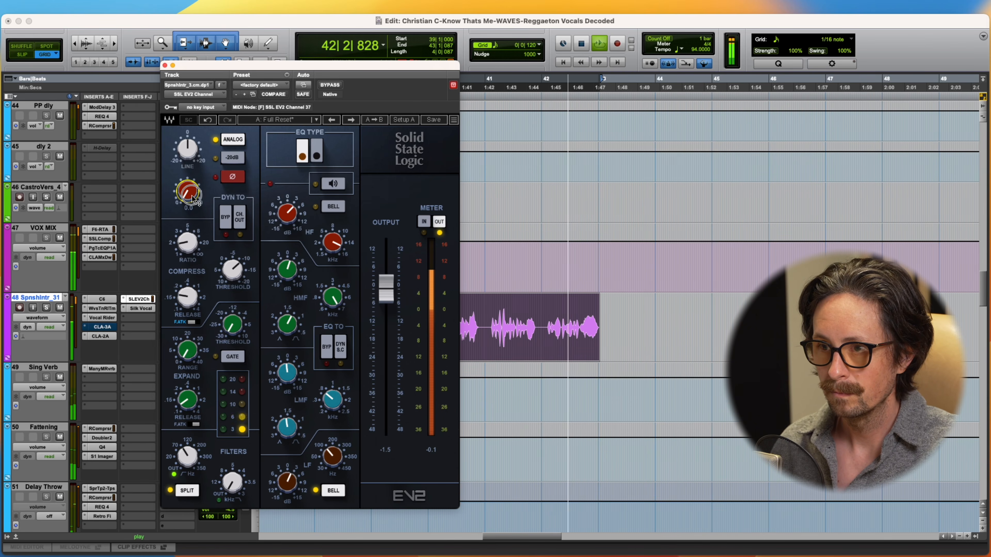
key("space")
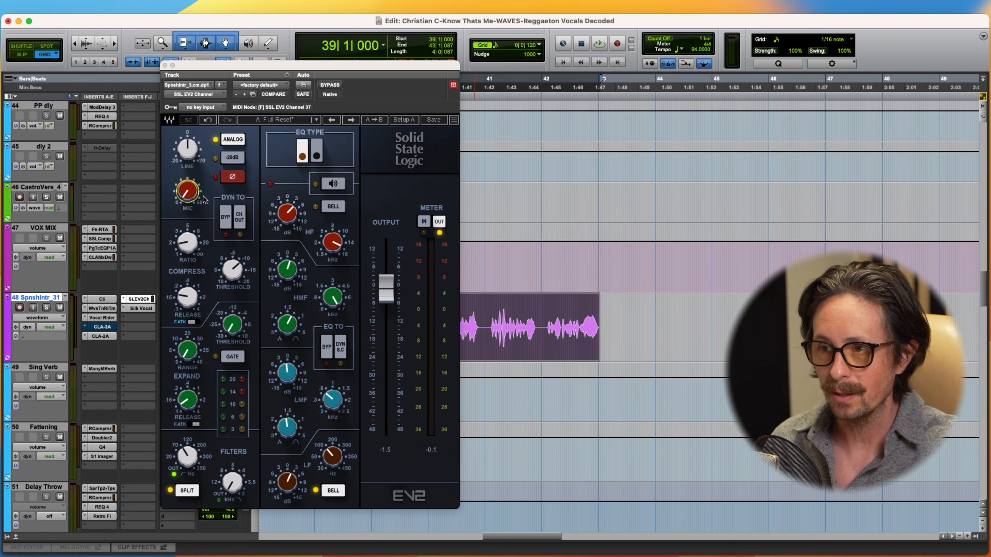
Examine the SSL EV2's compressor ratio and its HF, HMF, LMF and LF equalizer settings
left_click(186, 245)
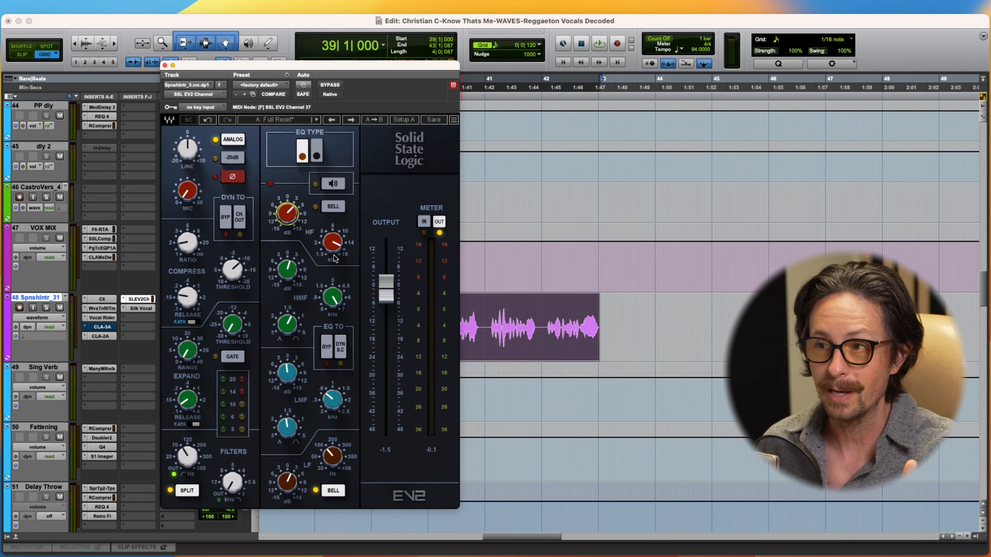
left_click(335, 245)
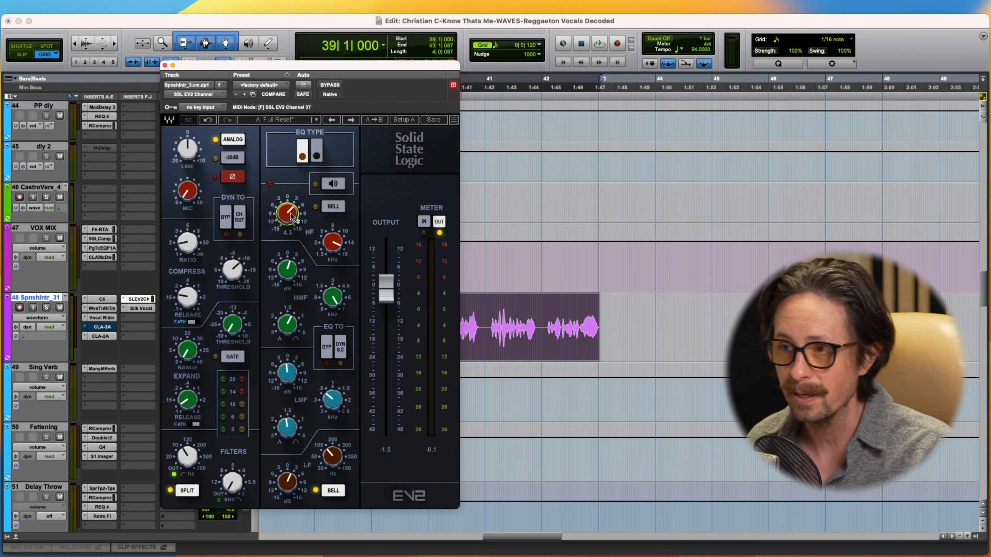
left_click_drag(287, 214, 292, 216)
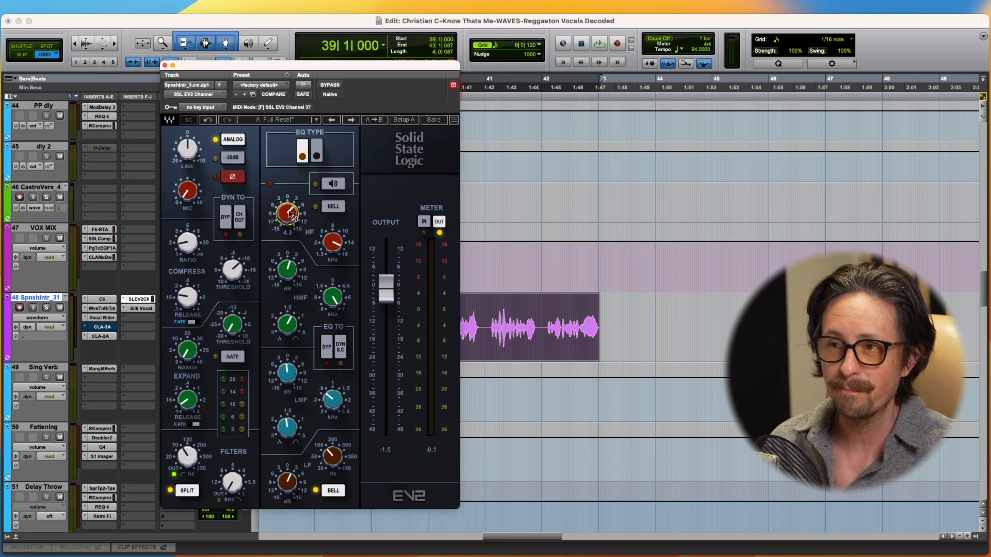
left_click(333, 297)
left_click_drag(288, 268, 286, 283)
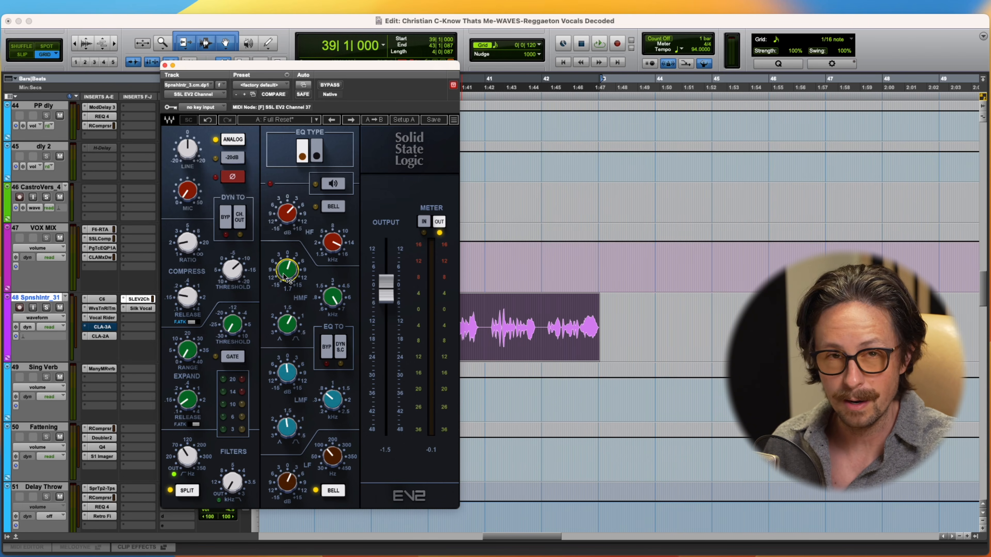
left_click(288, 325)
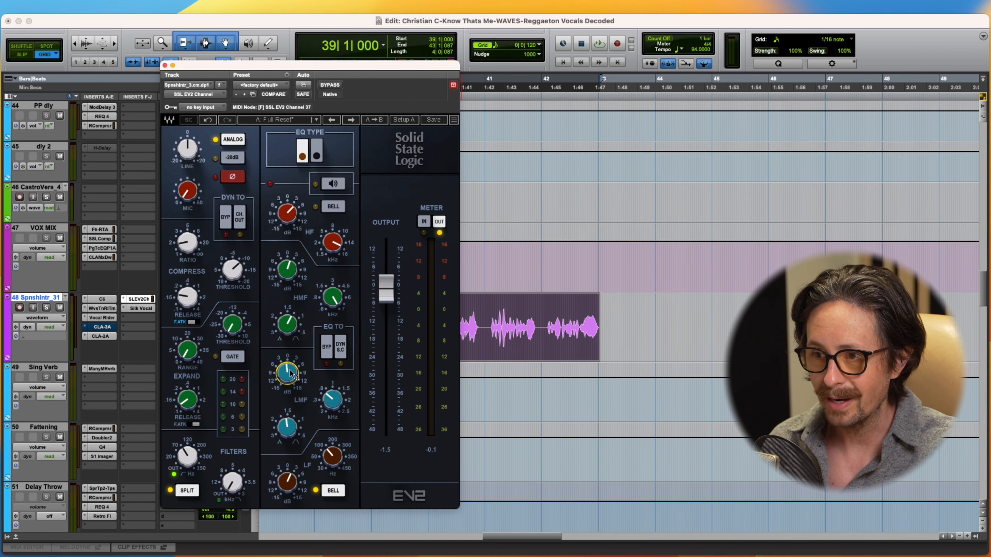
left_click(337, 399)
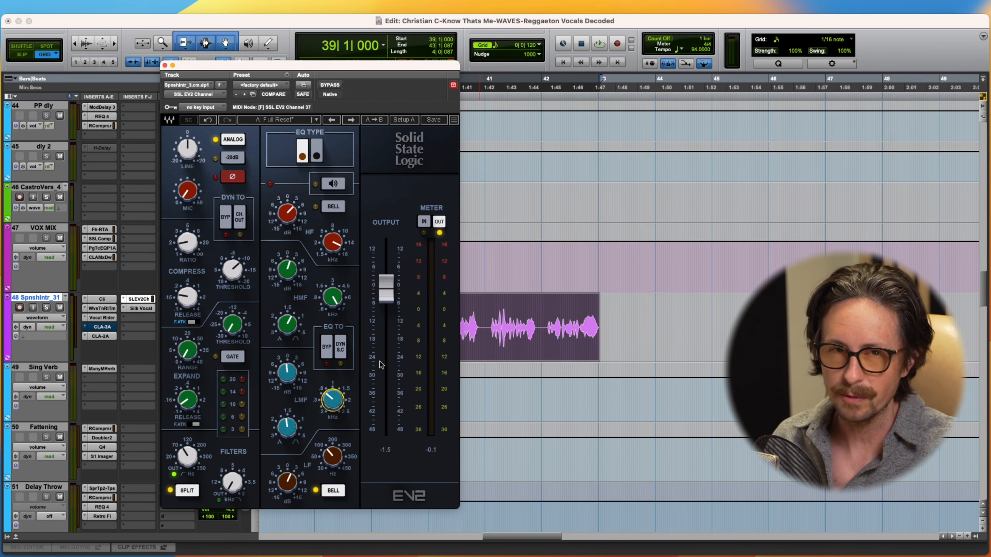
left_click(339, 456)
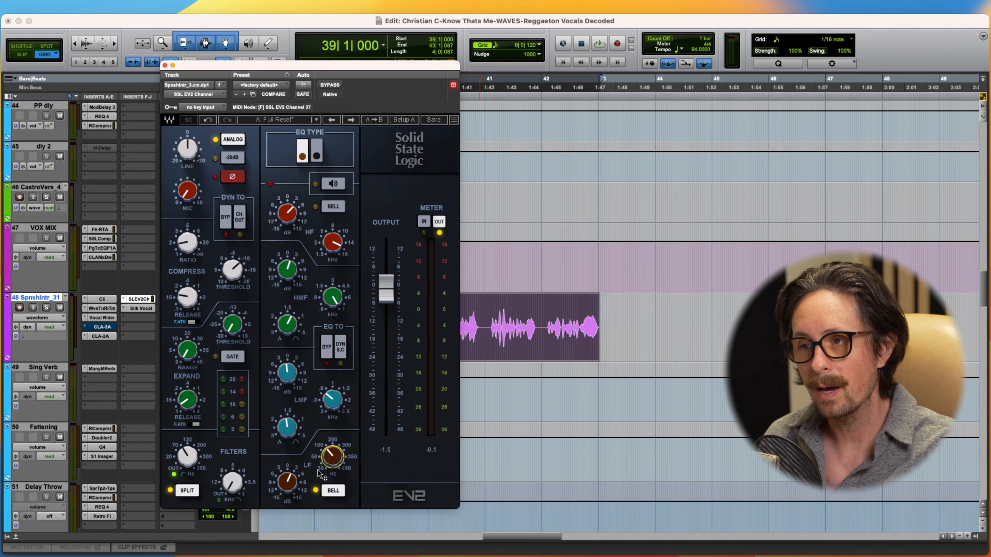
left_click(291, 485)
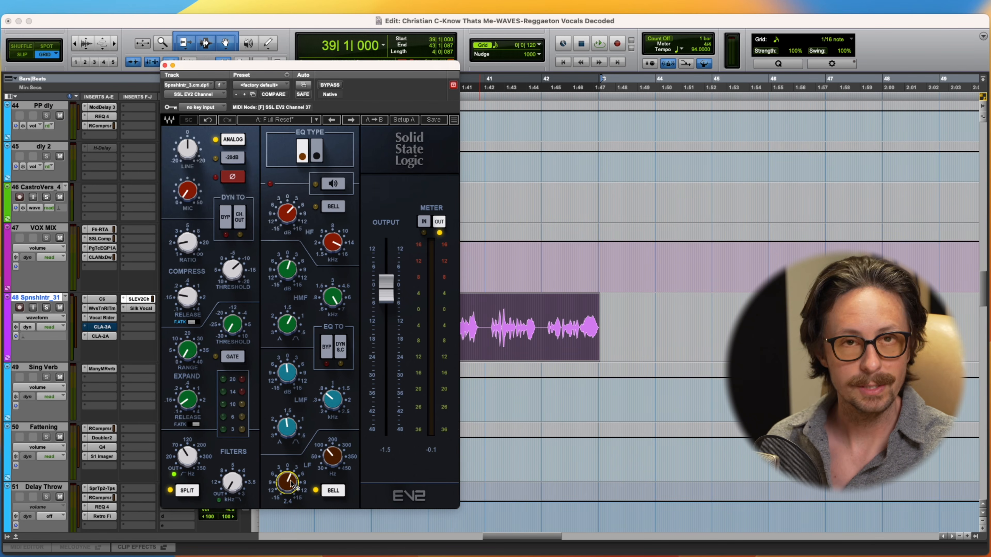
Turn on the SSL EV2's EQ listen mode and audition the HF, HMF, LMF and LF frequencies during vocal playback
left_click(333, 184)
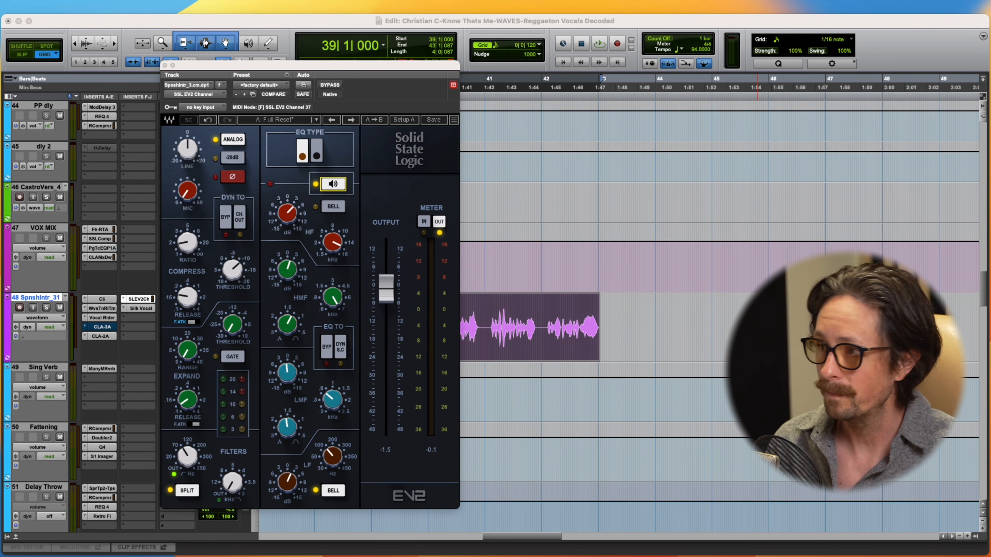
left_click(331, 242)
key("space")
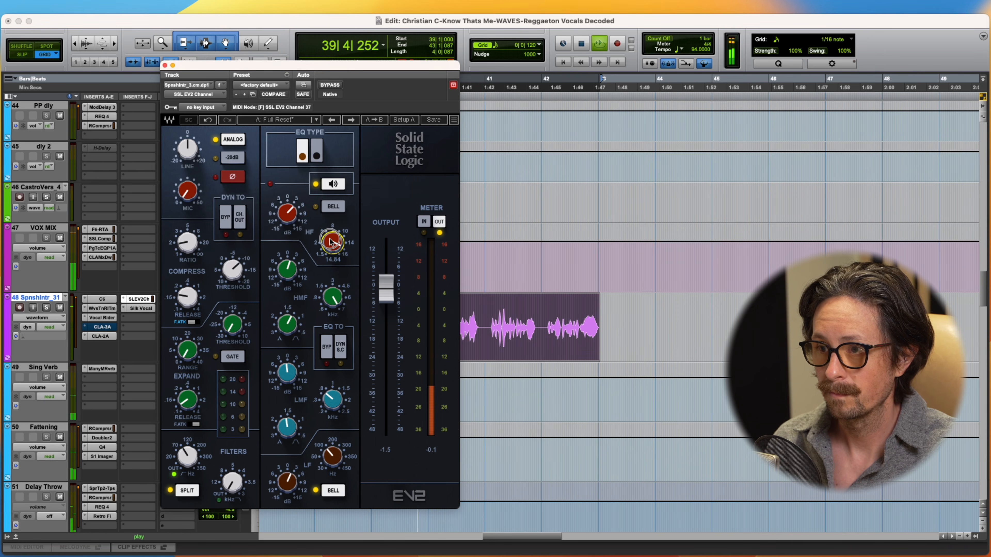
mouse_move(332, 302)
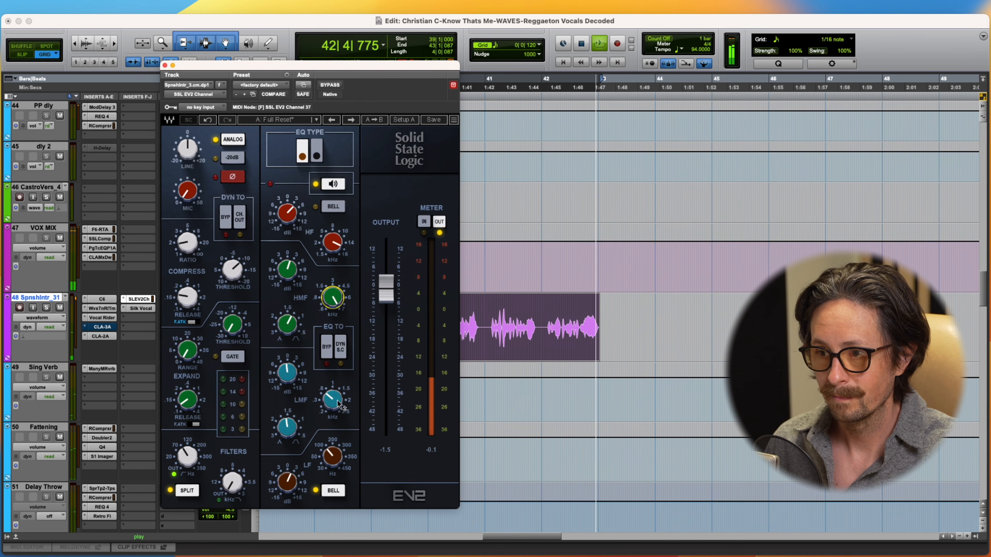
mouse_move(334, 402)
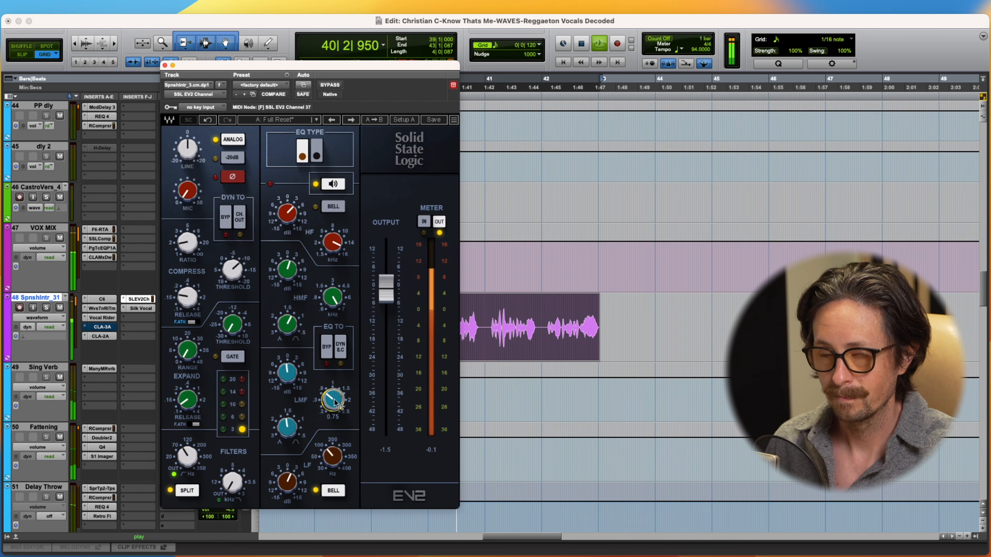
mouse_move(334, 455)
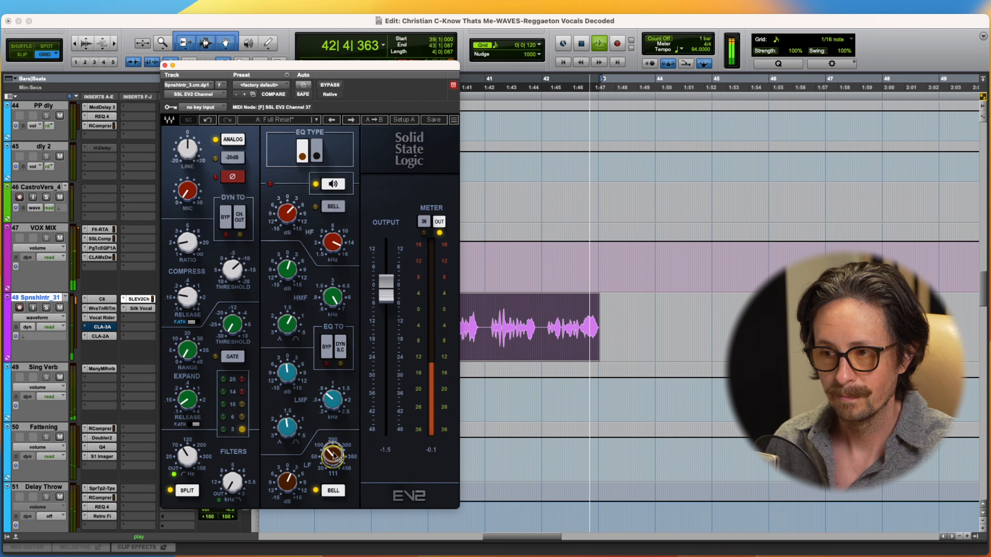
key("space")
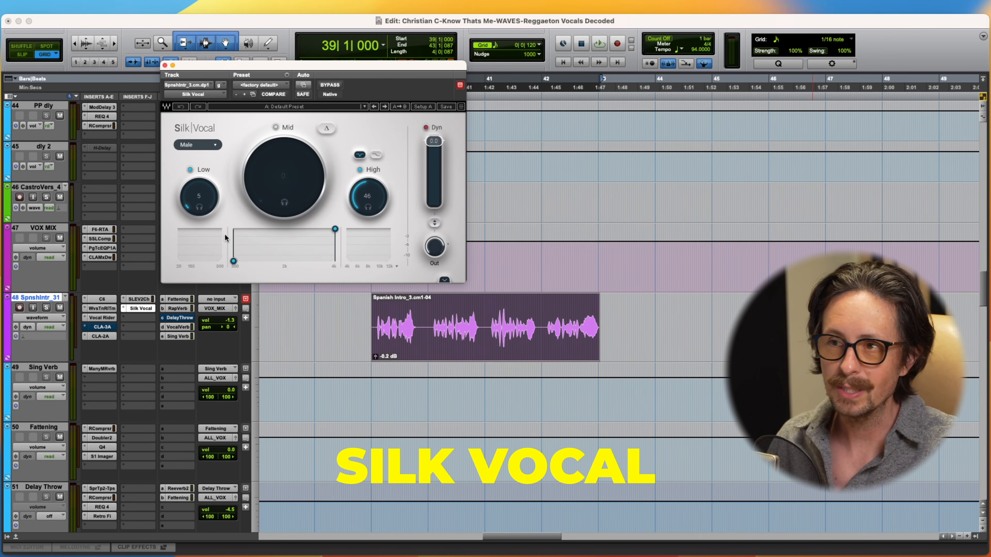
Check Silk Vocal's High band and play the vocal to watch the Low and High reduction graphs
left_click(368, 195)
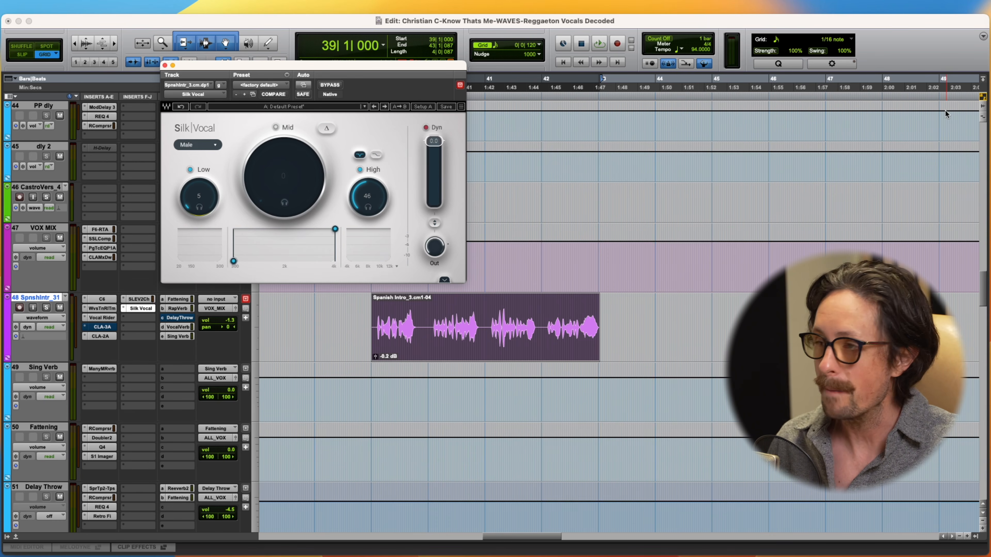
key("space")
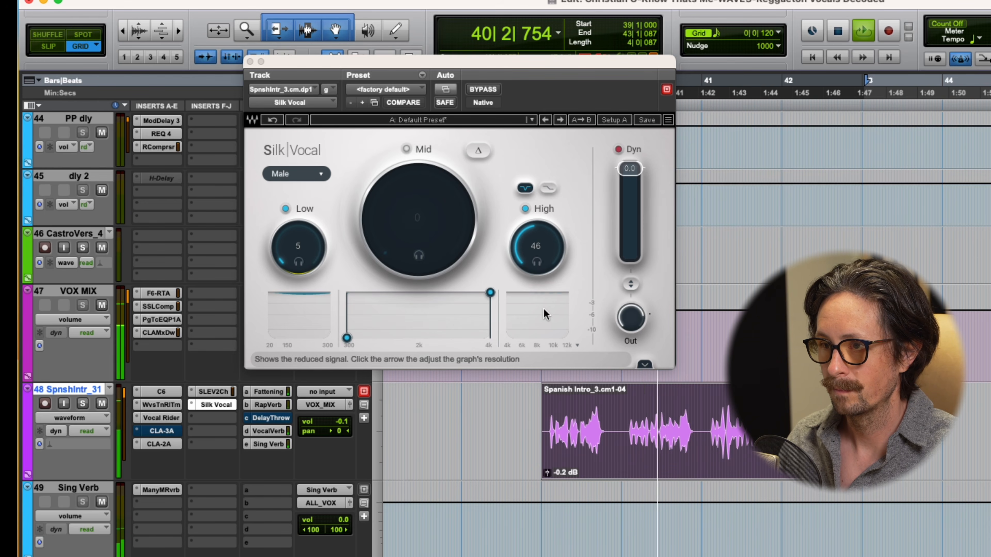
key("space")
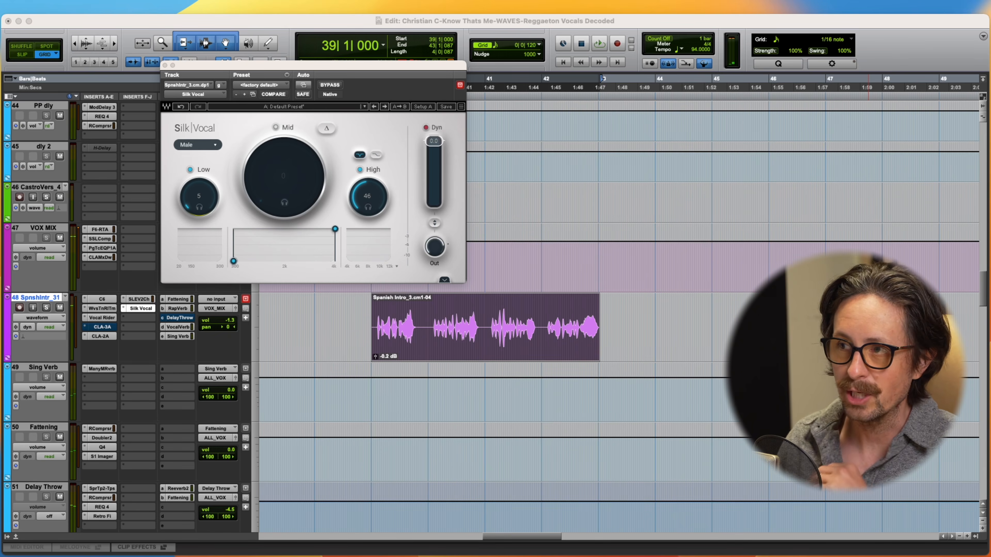
Check Silk Vocal's Dyn control, and compare the playing vocal with Silk Vocal bypassed and active
left_click(429, 172)
left_click(329, 84)
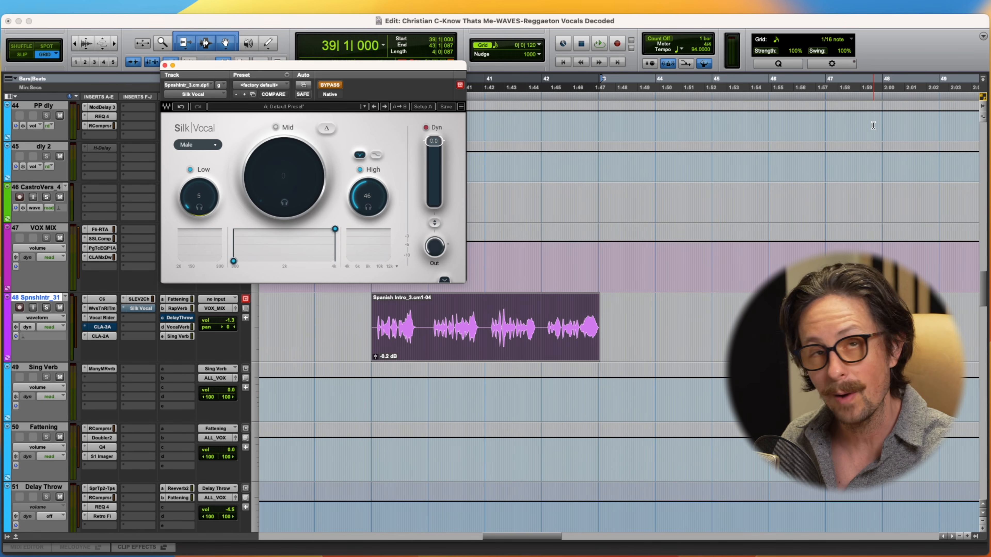
key("space")
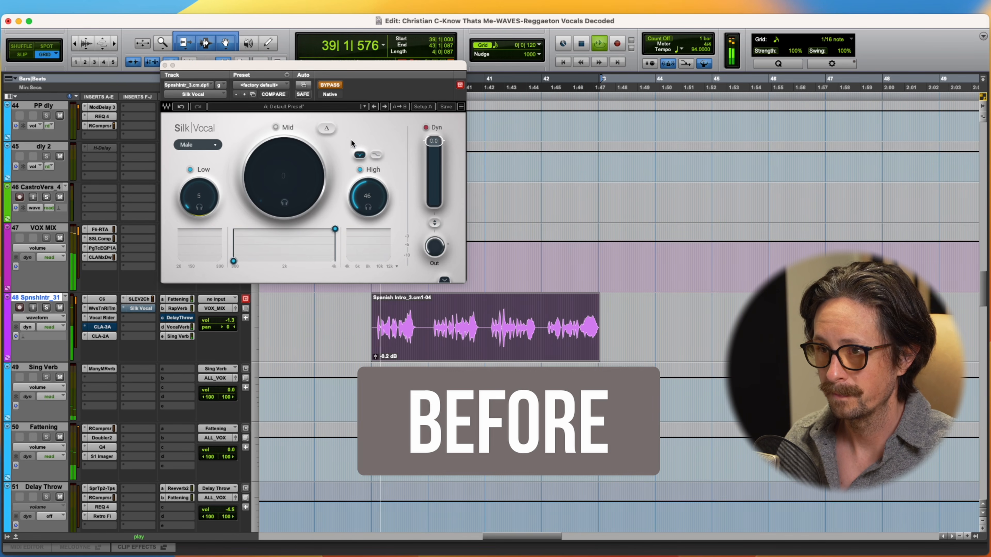
left_click(329, 85)
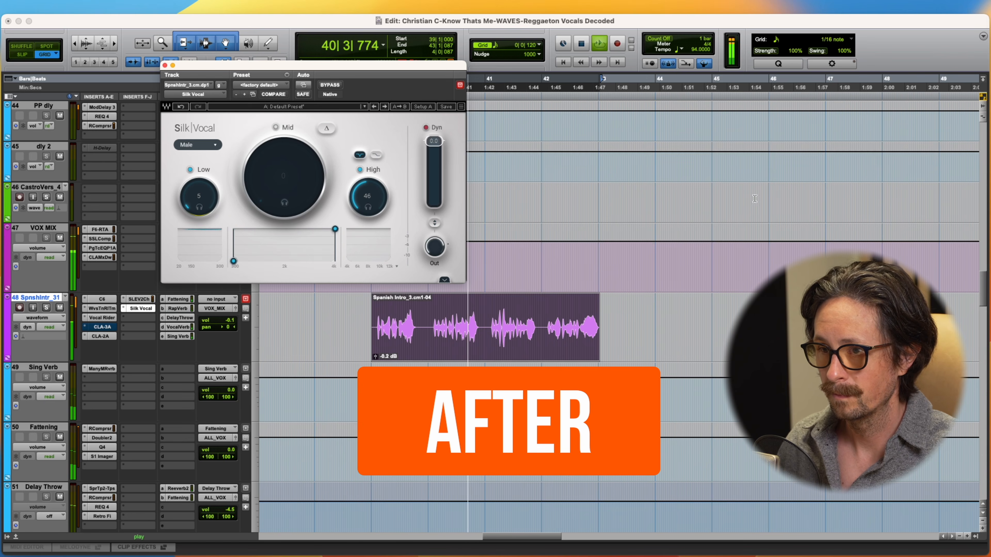
Stop playback and examine the F6-RTA settings on VOX MIX for band 1, the high-pass filter, band 2 and band 6
key("space")
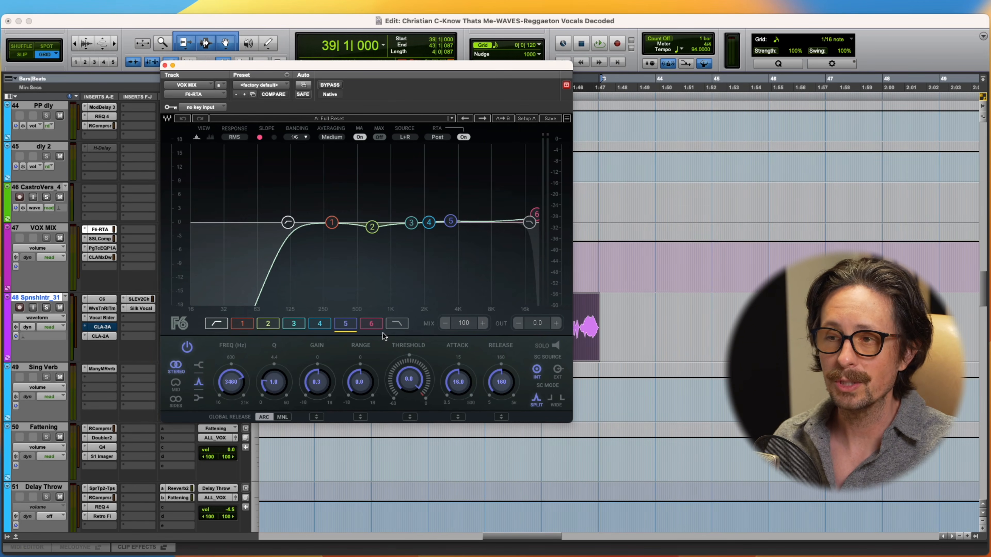
left_click(331, 223)
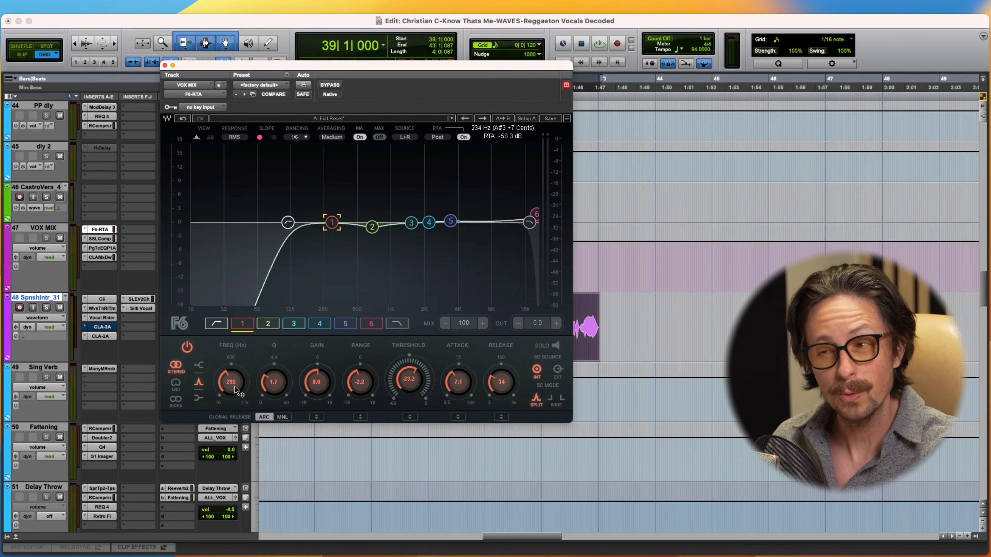
left_click(216, 323)
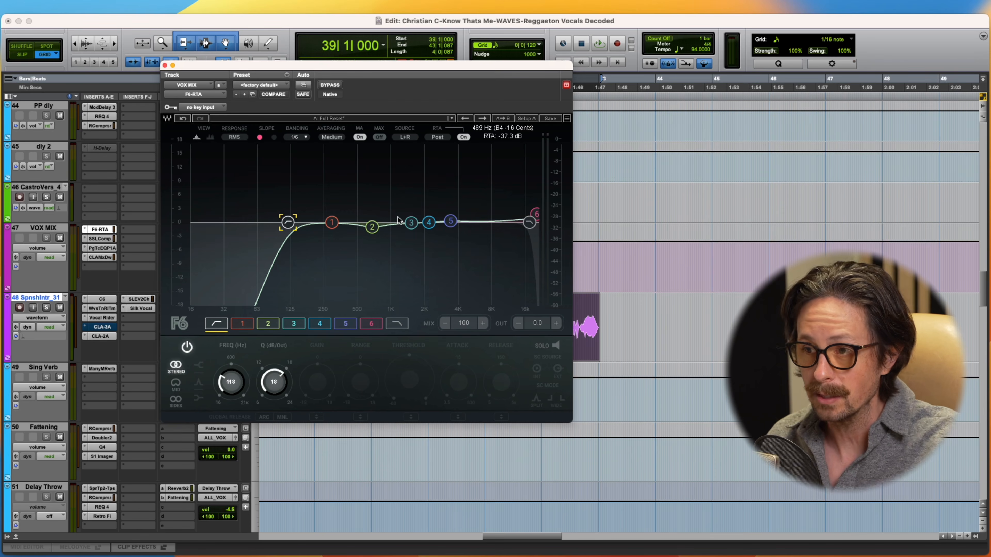
left_click(372, 226)
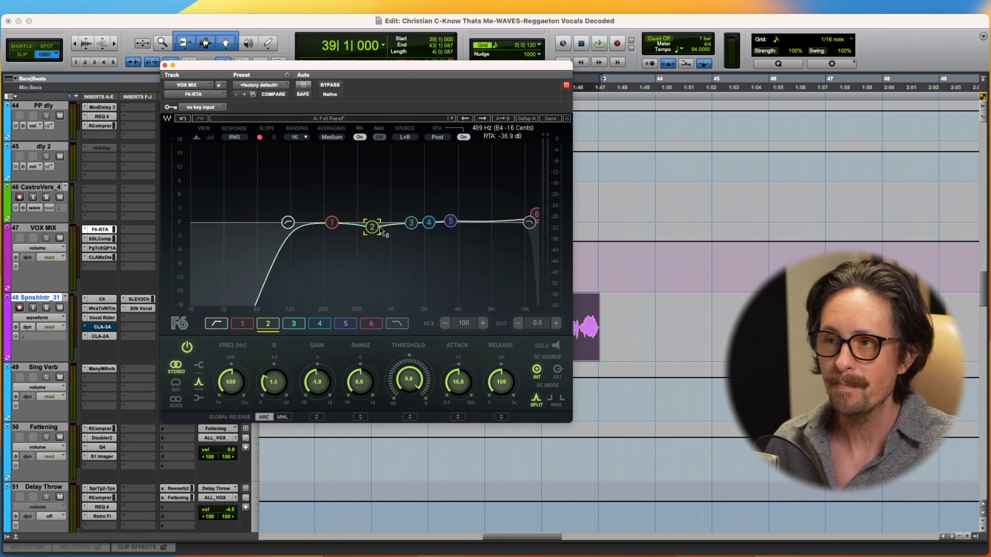
left_click(371, 323)
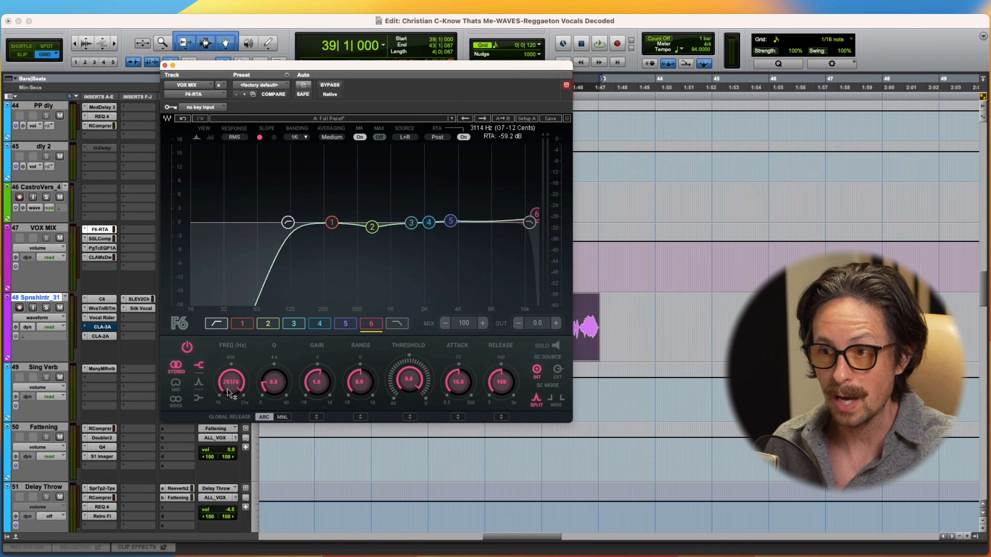
Open the SSL buss compressor on VOX MIX and try its SC Filter at 500, then return it to minimum
left_click(99, 238)
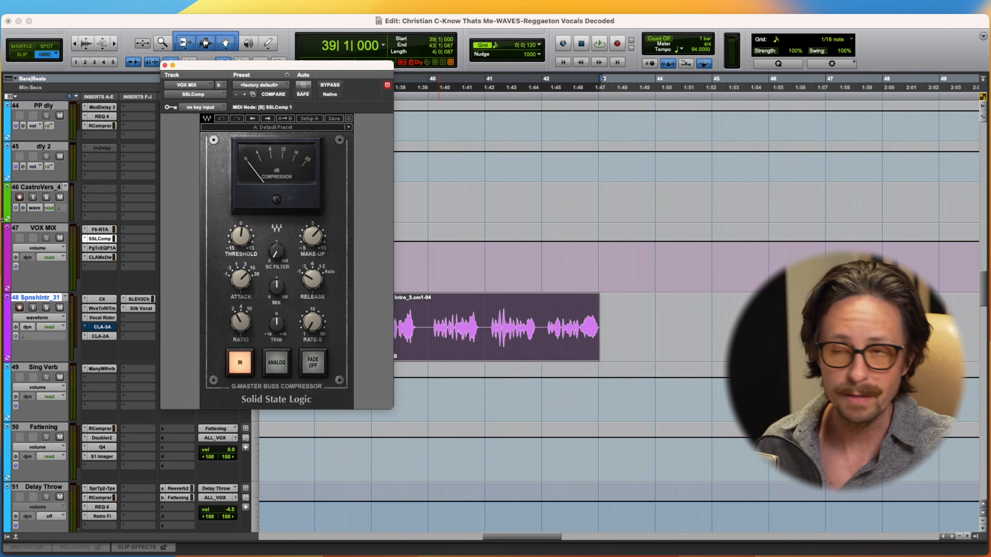
left_click_drag(280, 256, 277, 231)
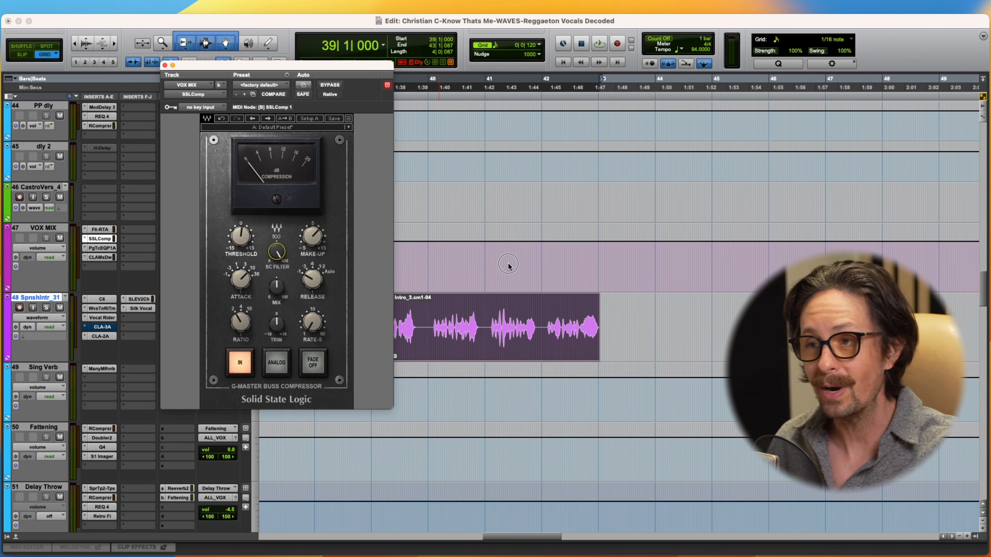
left_click_drag(283, 255, 307, 514)
Check the Mix and Make-Up controls of the SSL buss compressor
left_click(277, 291)
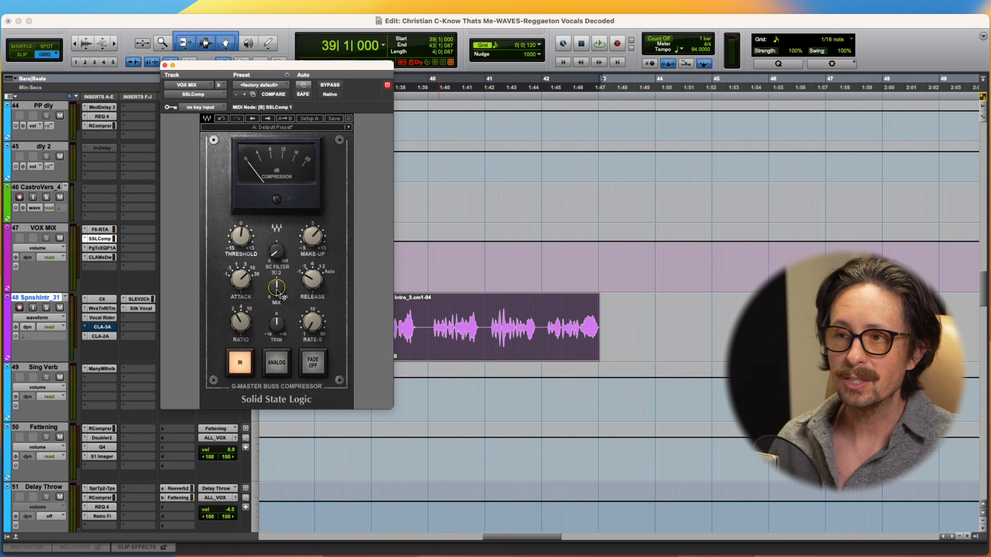
left_click_drag(278, 290, 278, 284)
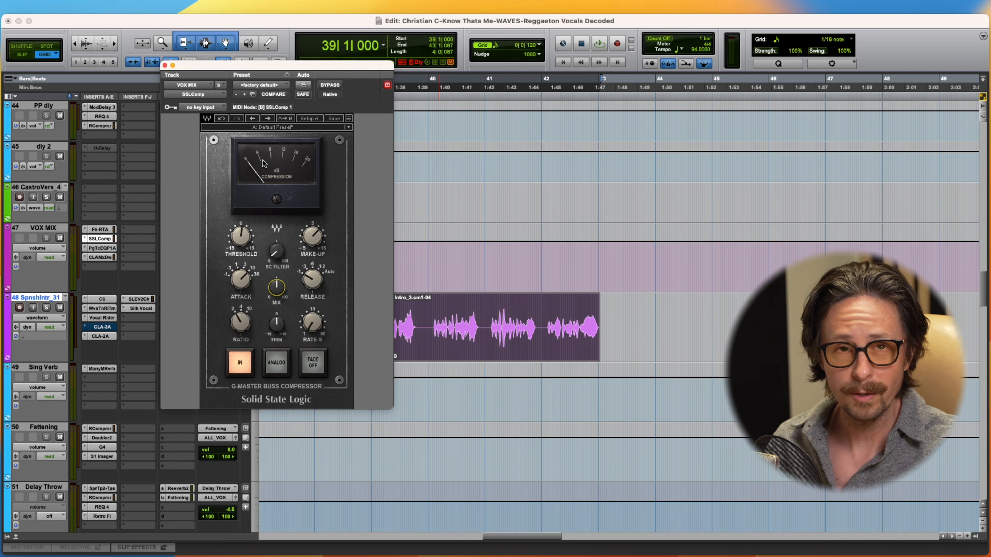
left_click(312, 241)
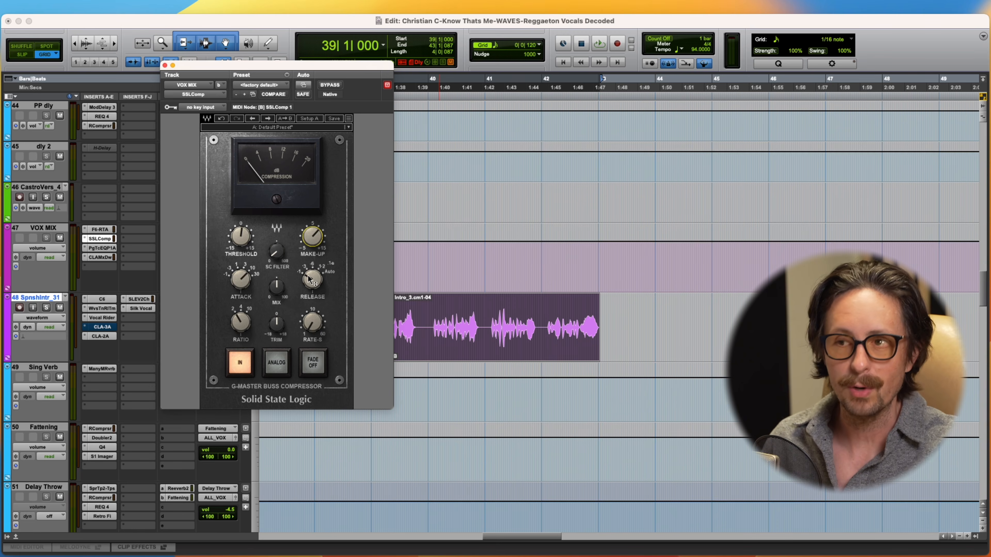
Audition the low-frequency Boost at 11.0 on VOX MIX's PuigTec EQP1A during playback, and restore it to 3
left_click(99, 248)
mouse_move(259, 178)
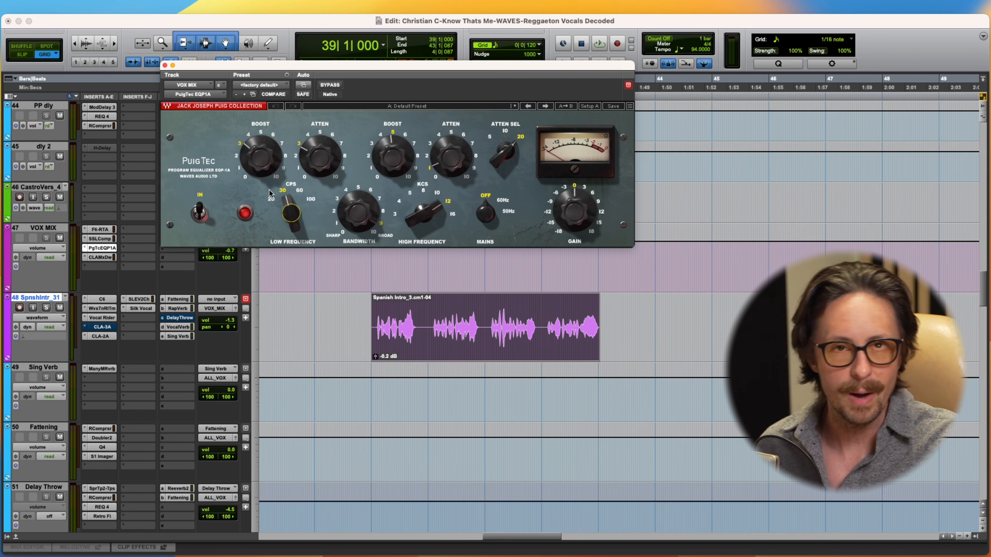
key("space")
left_click_drag(263, 172, 268, 164)
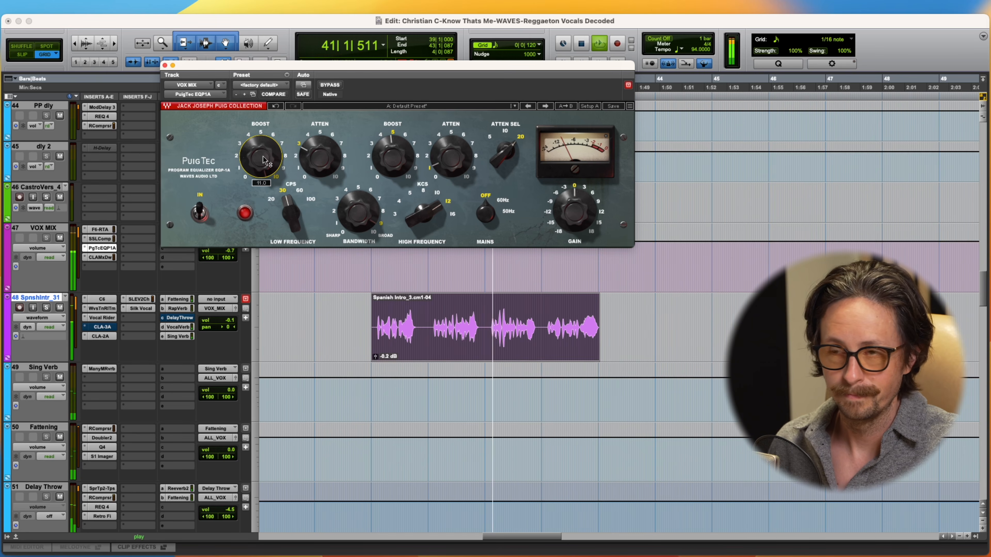
mouse_move(265, 159)
left_mouse_down()
mouse_move(260, 175)
mouse_move(262, 166)
left_mouse_up()
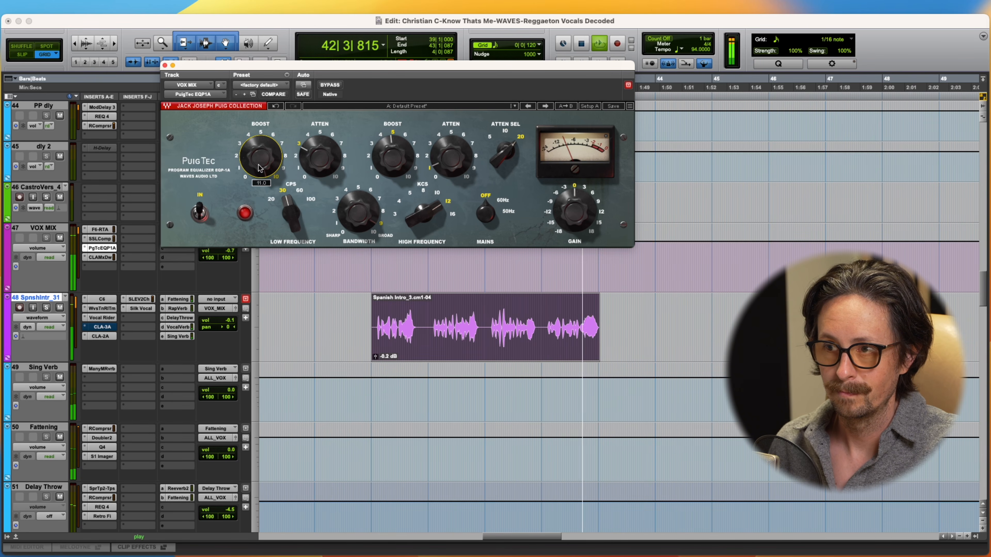
left_click_drag(262, 166, 265, 343)
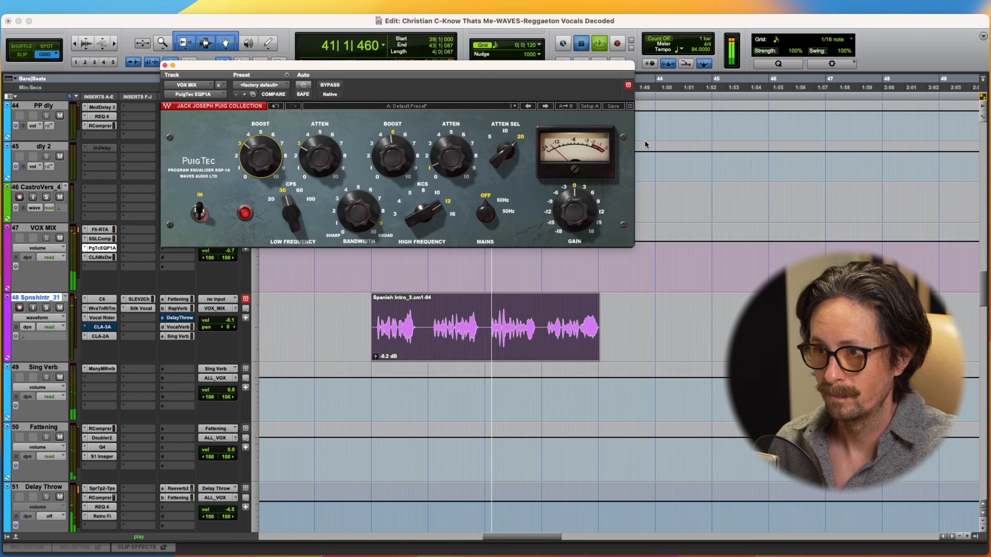
key("space")
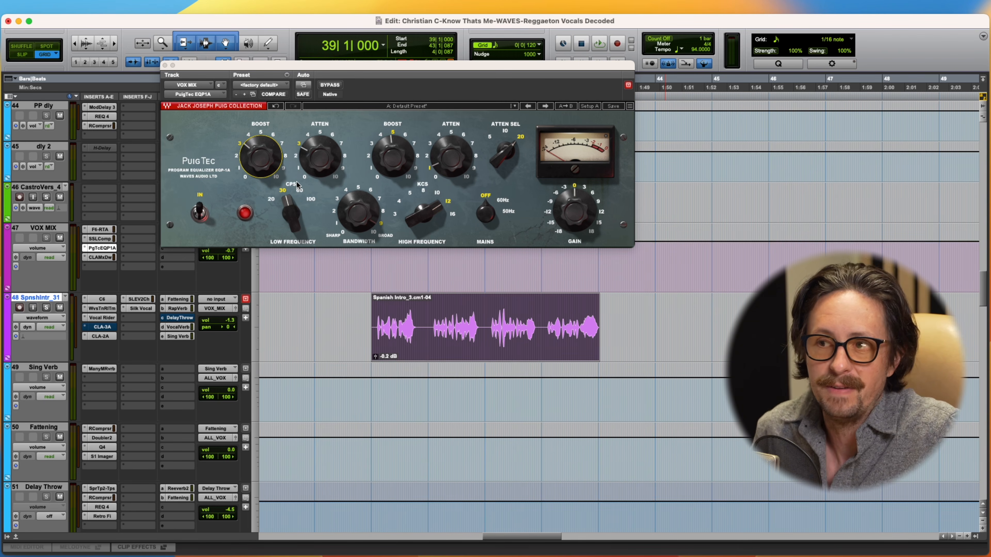